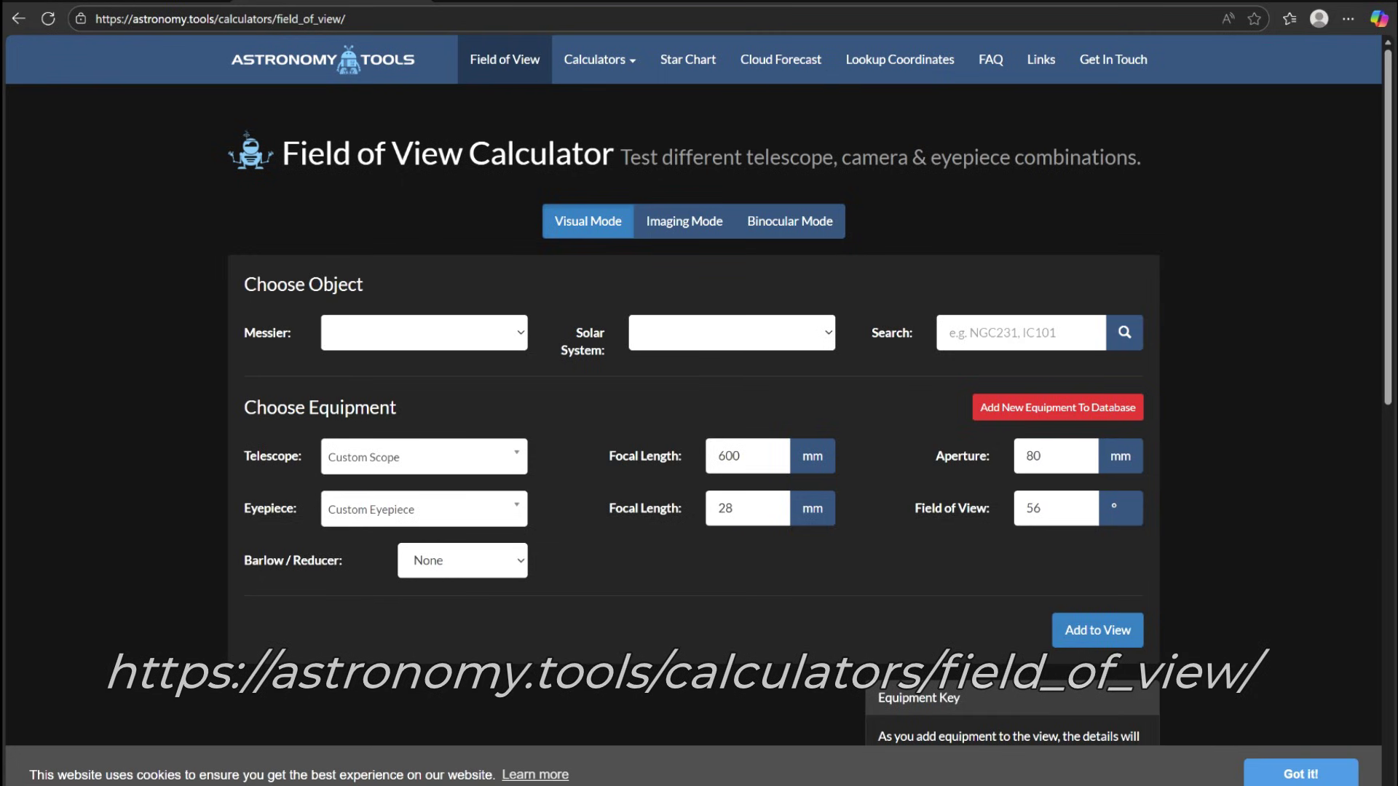
# - Switch the calculator to Imaging Mode and choose M5 as the target
pyautogui.click(691, 228)
pyautogui.click(520, 342)
pyautogui.click(450, 472)
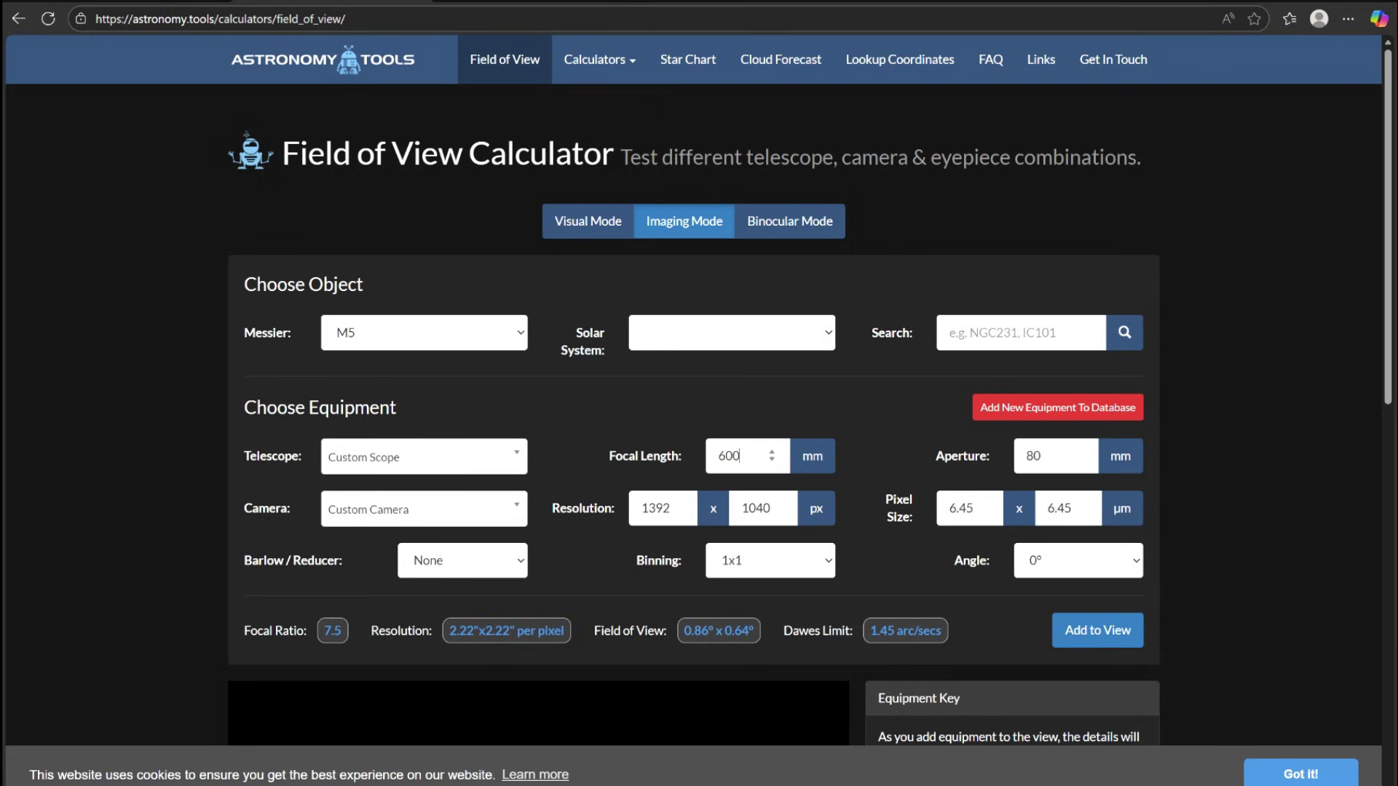
# - Set the custom telescope to 800 mm focal length and 200 mm aperture (f/4)
pyautogui.doubleClick(728, 456)
pyautogui.write('800')
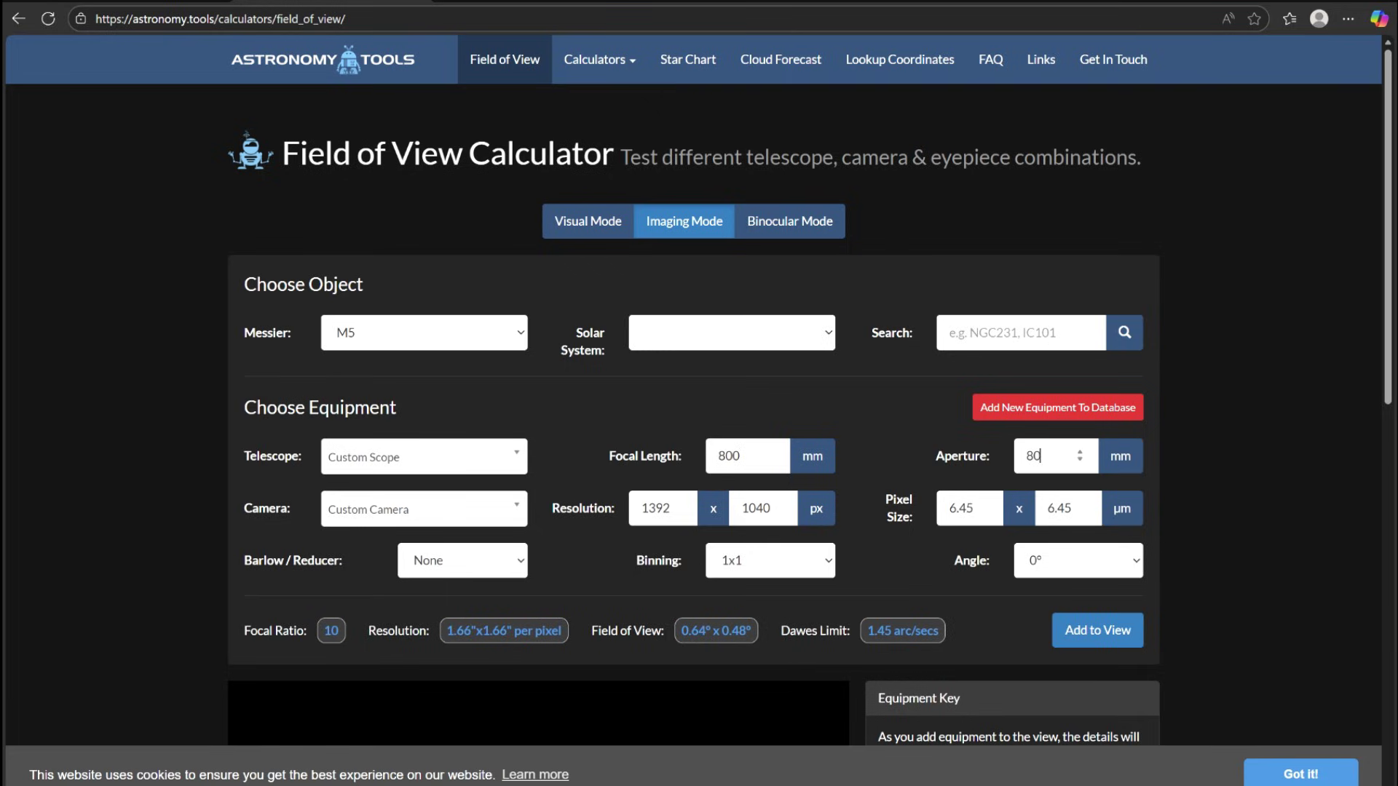
pyautogui.doubleClick(1034, 456)
pyautogui.press('BackSpace')
pyautogui.write('200')
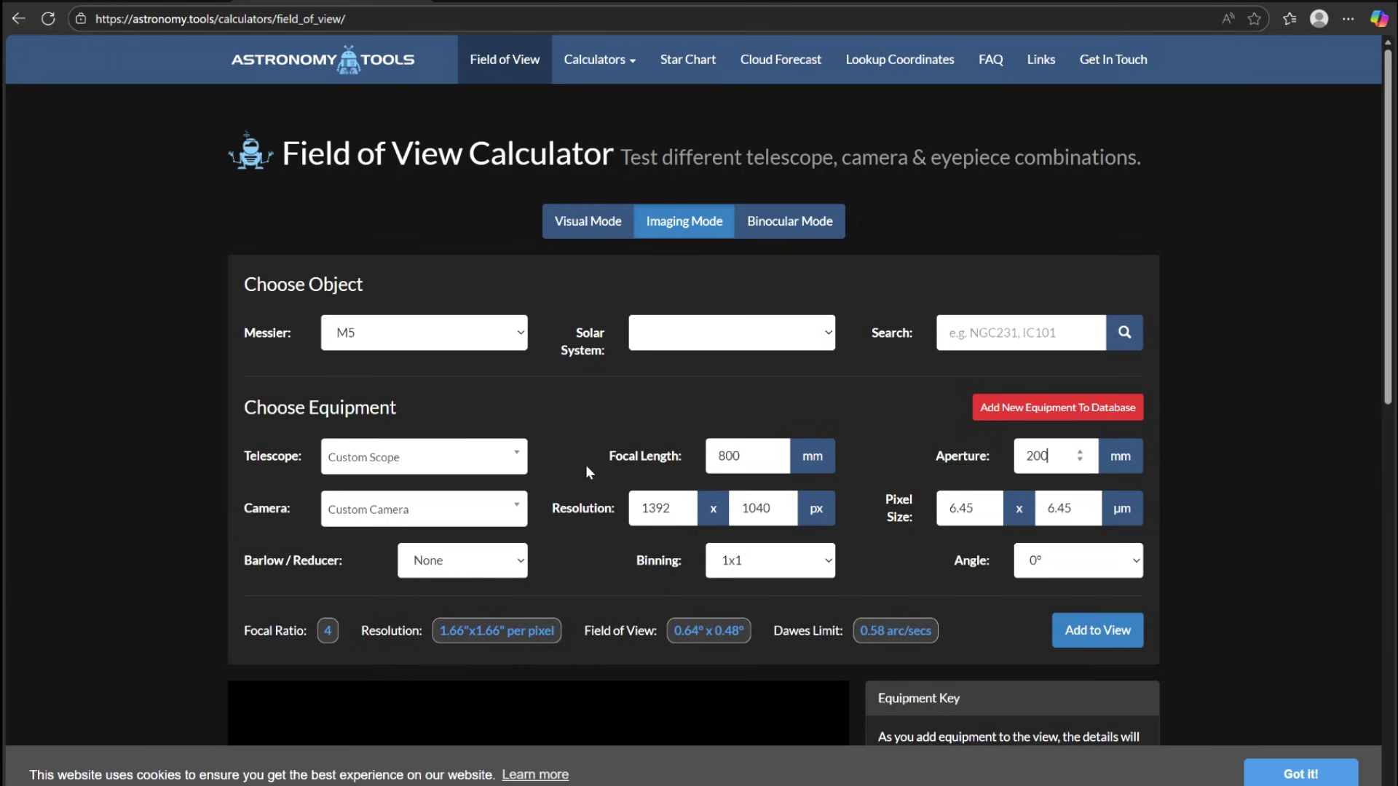
pyautogui.click(521, 510)
# - Add the ZWO ASI2600MM/MC-Pro framing of M5 to the sky view
pyautogui.scroll(-20, 456, 692)
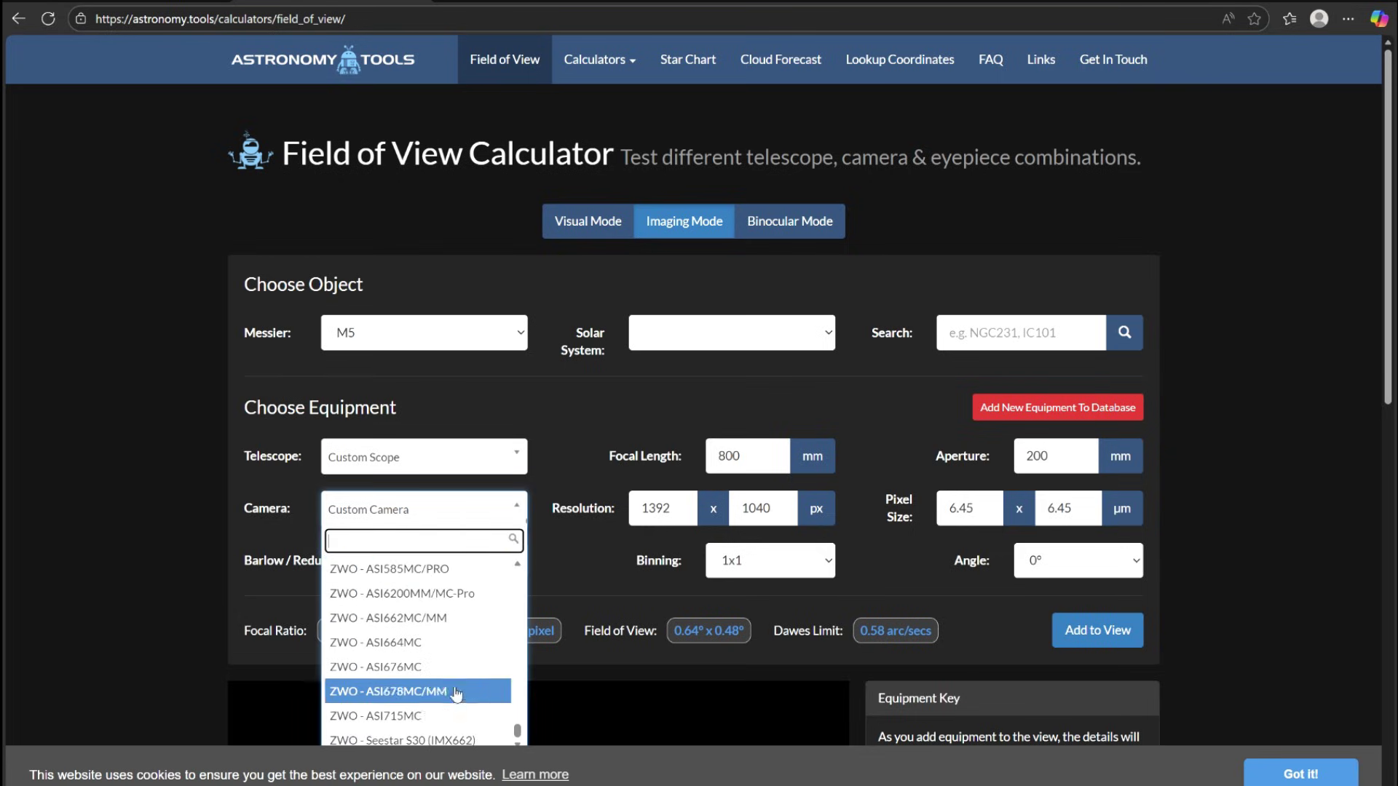
pyautogui.scroll(5, 451, 677)
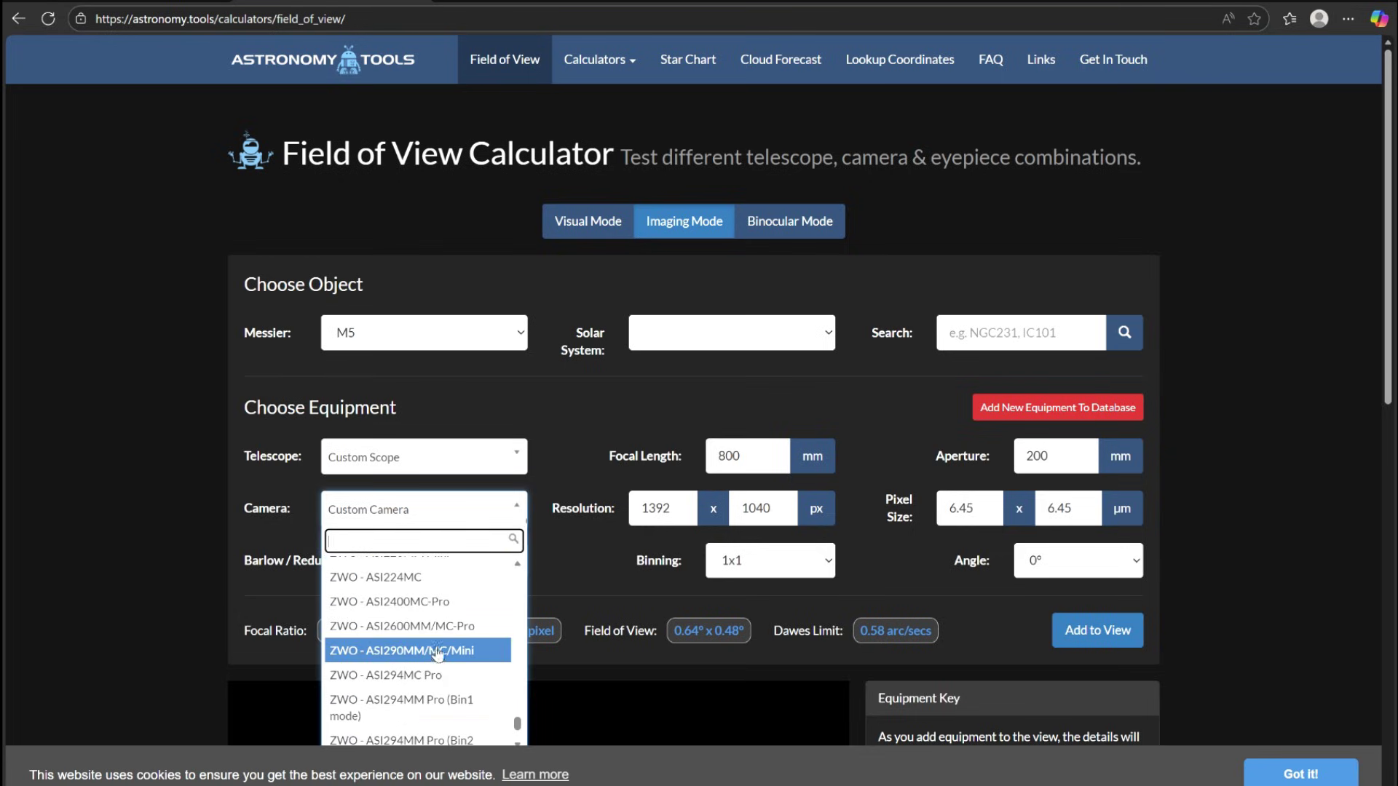
pyautogui.click(429, 626)
pyautogui.click(1085, 631)
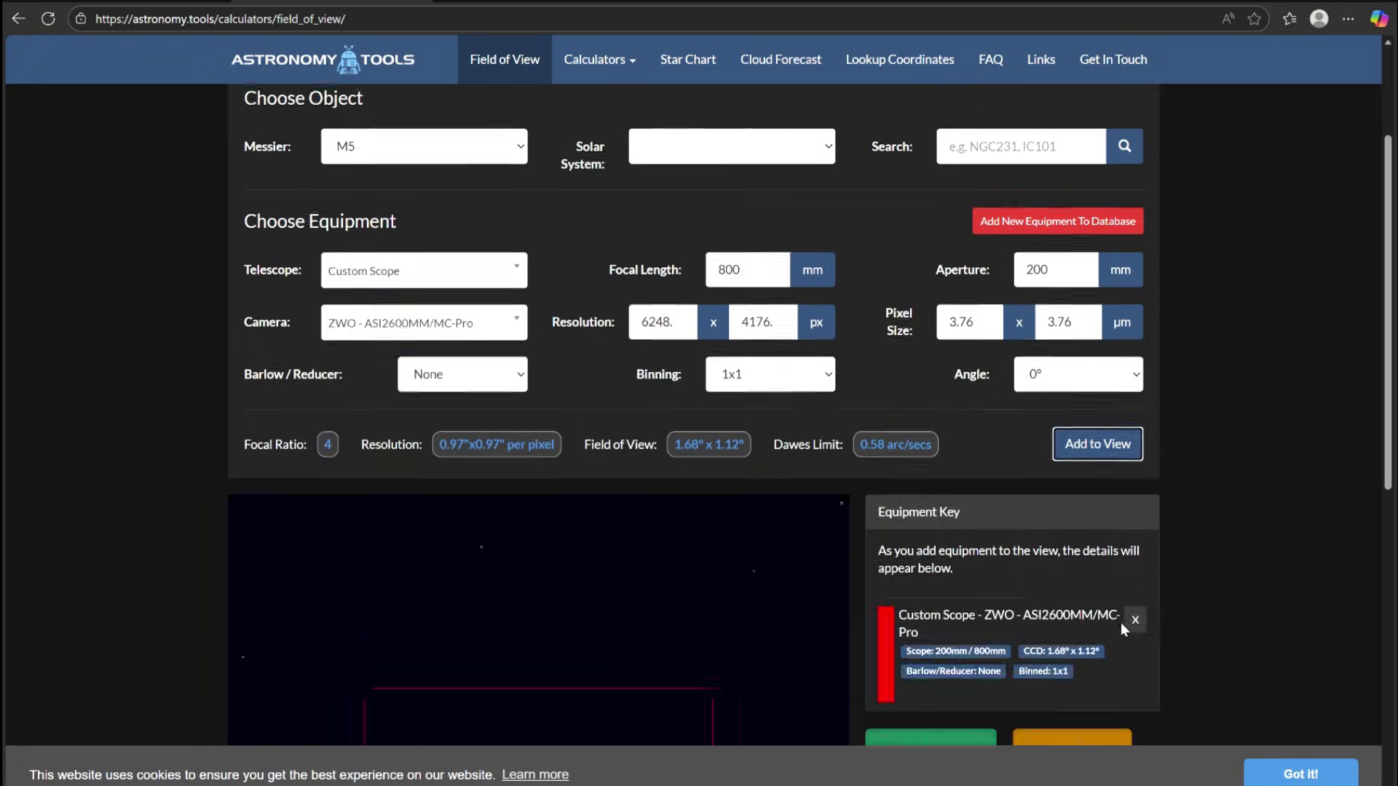
# - Add the ZWO ASI585MC/PRO framing of M5 to the sky view for comparison
pyautogui.scroll(-5, 1165, 608)
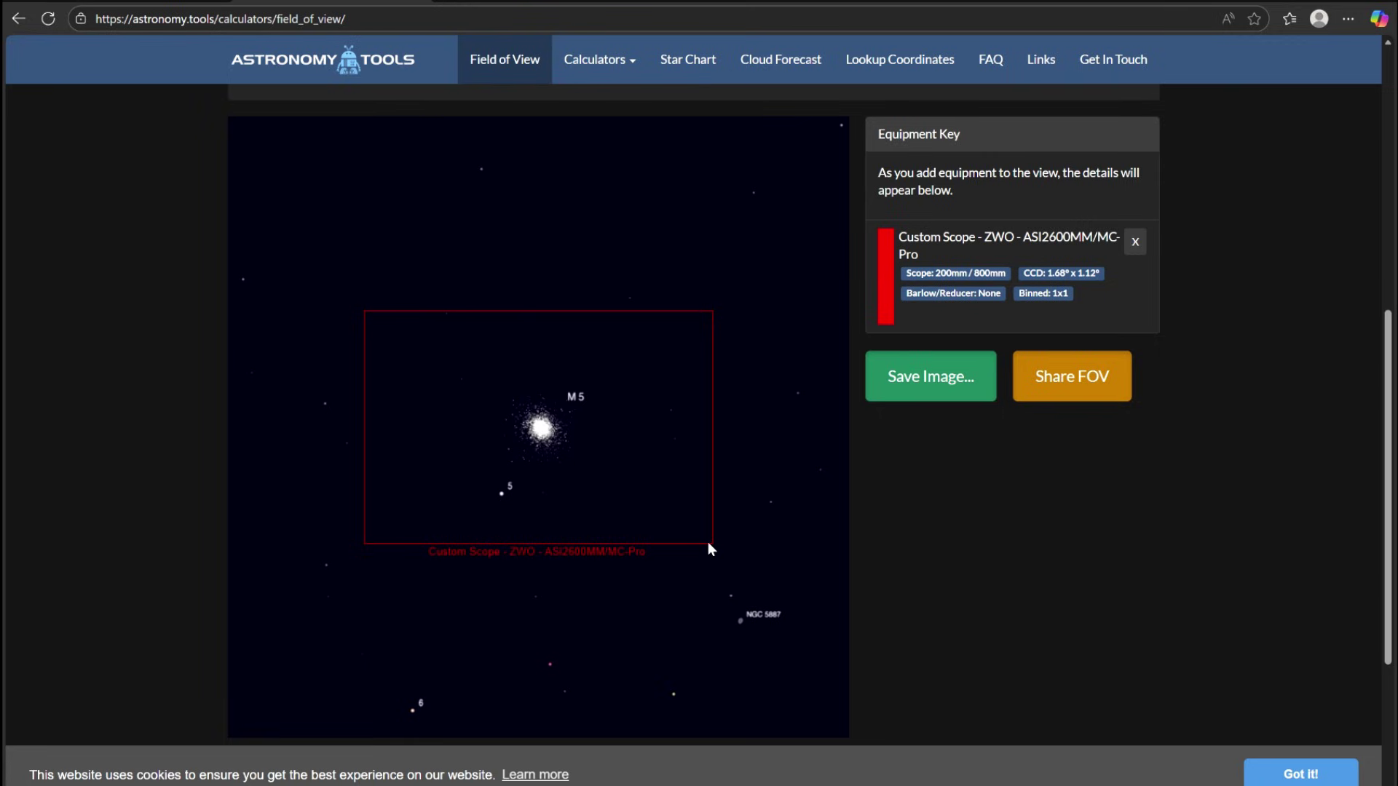
pyautogui.scroll(8, 708, 544)
pyautogui.click(500, 518)
pyautogui.scroll(-4, 452, 610)
pyautogui.scroll(-3, 451, 615)
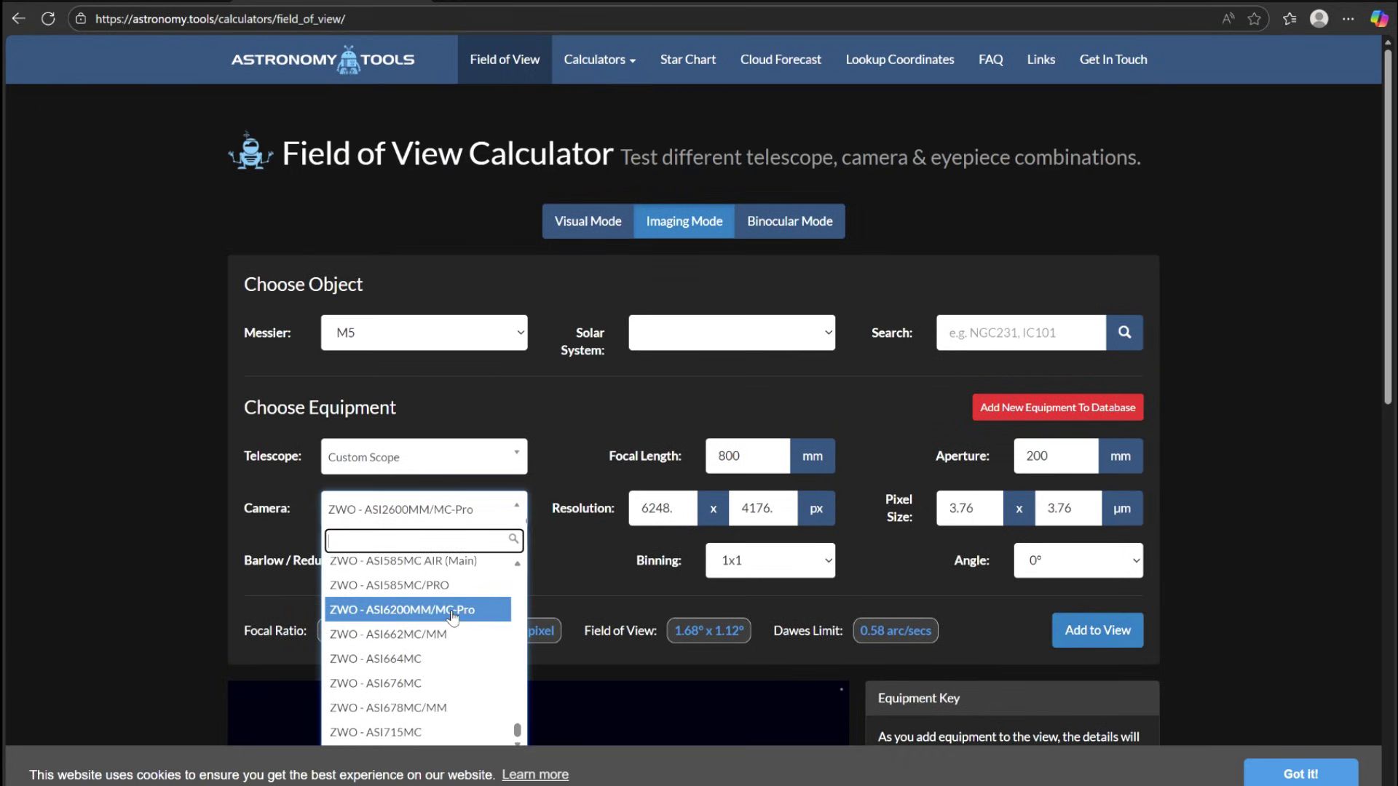
pyautogui.click(428, 586)
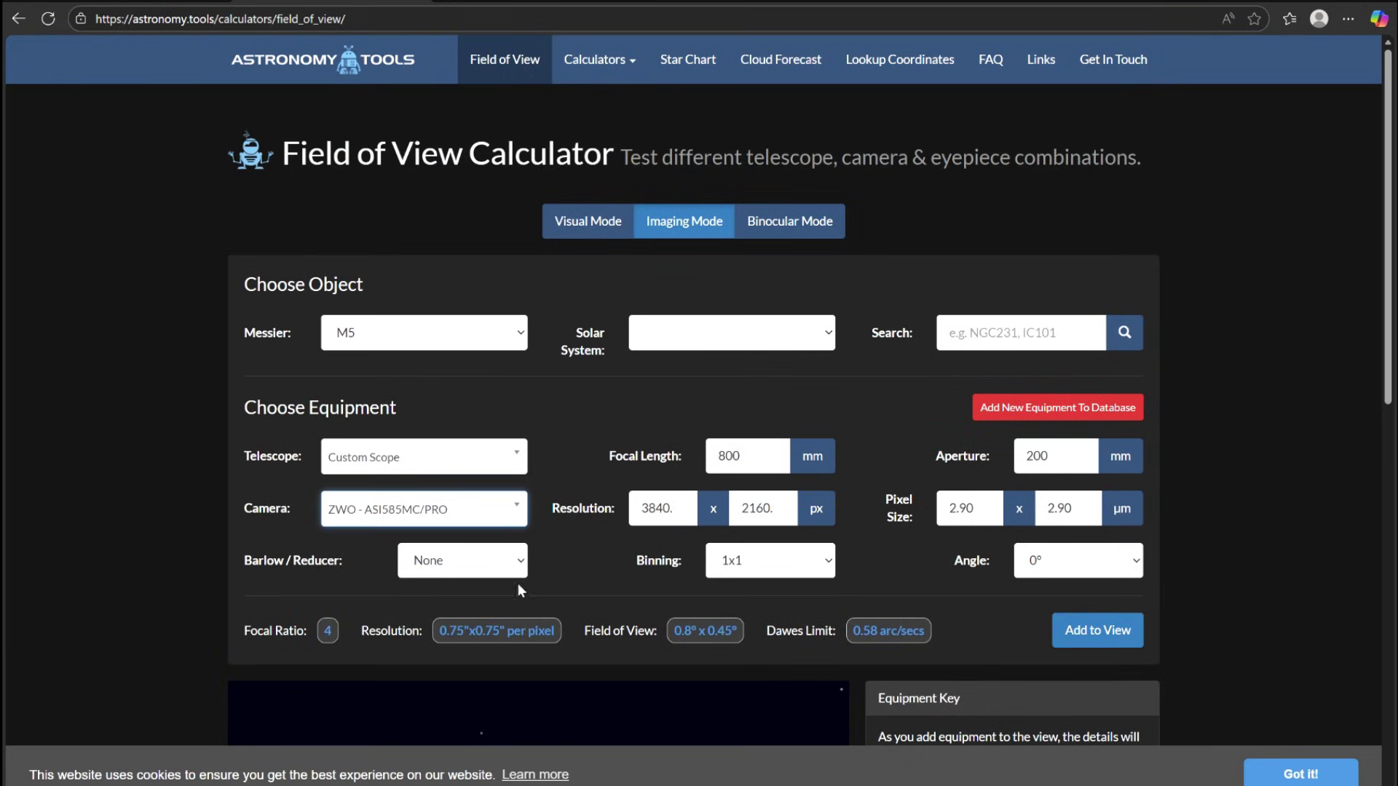
pyautogui.click(1081, 628)
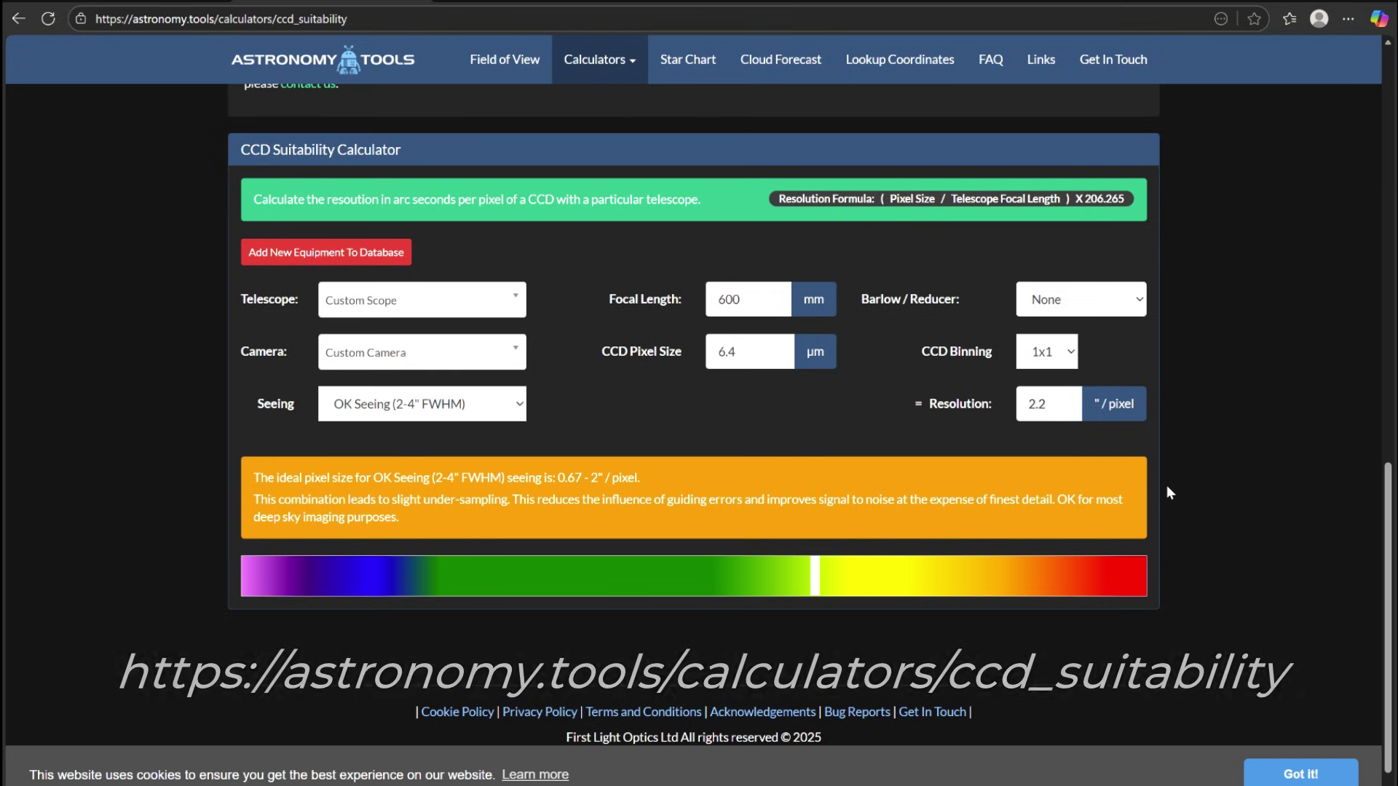
# - In the CCD Suitability Calculator, keep Custom Scope and enter 800 mm focal length
pyautogui.click(625, 73)
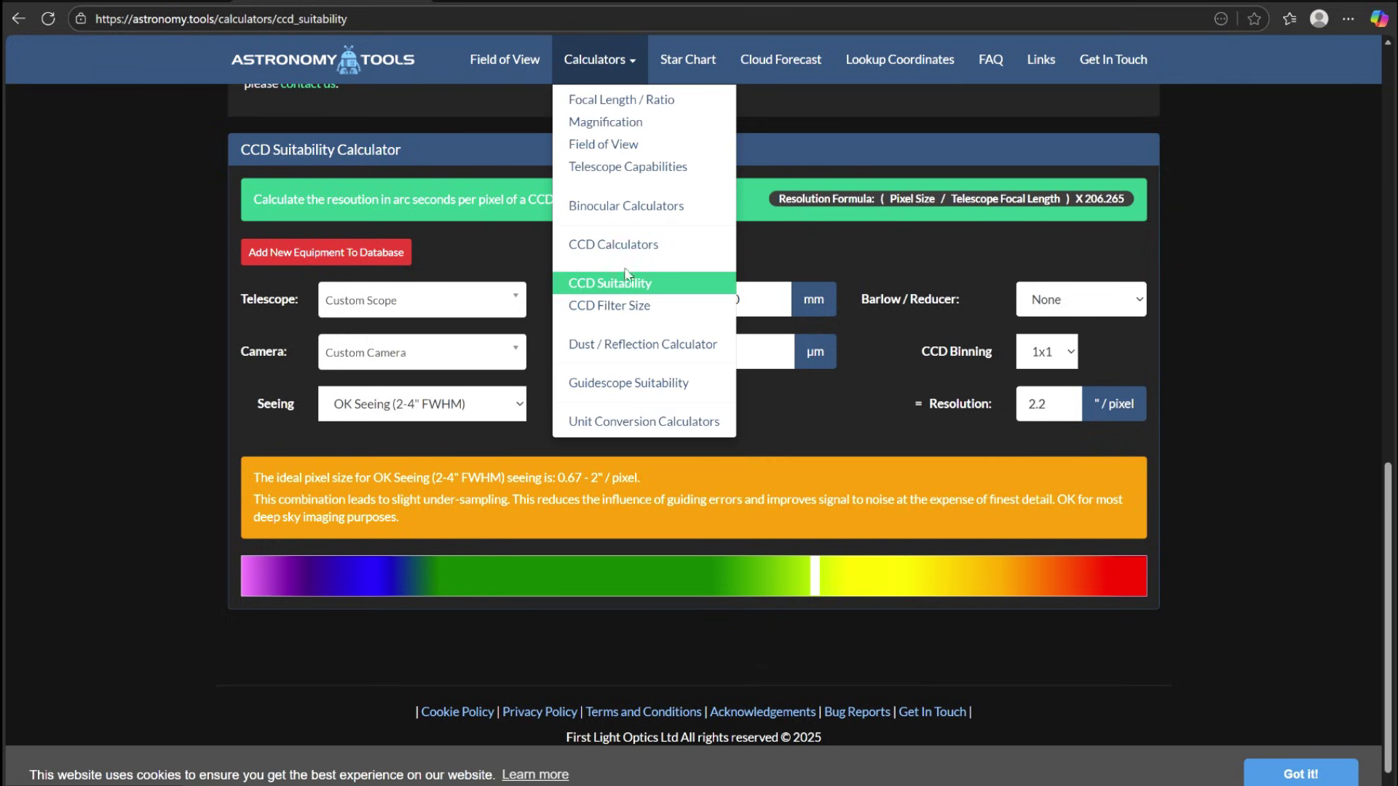
pyautogui.click(1215, 357)
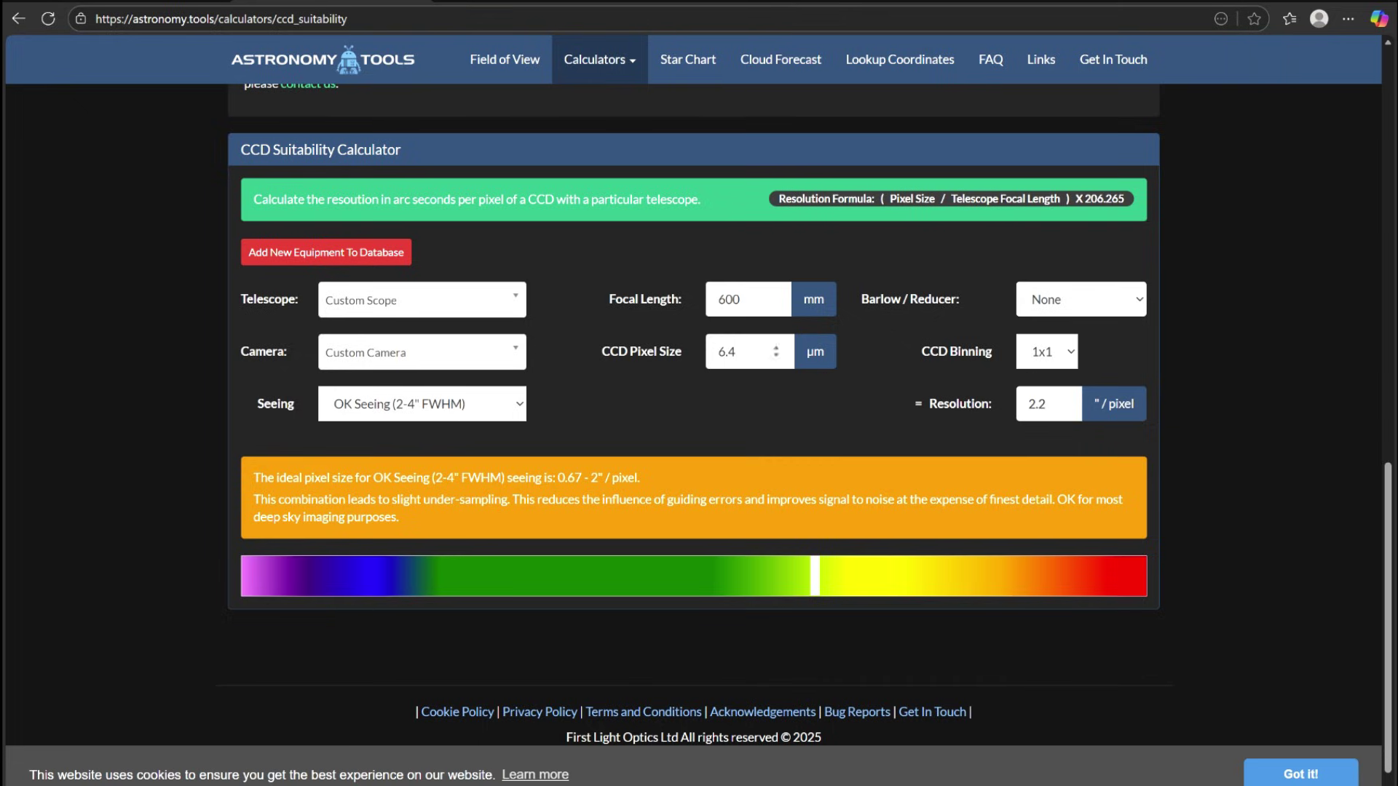
pyautogui.click(514, 306)
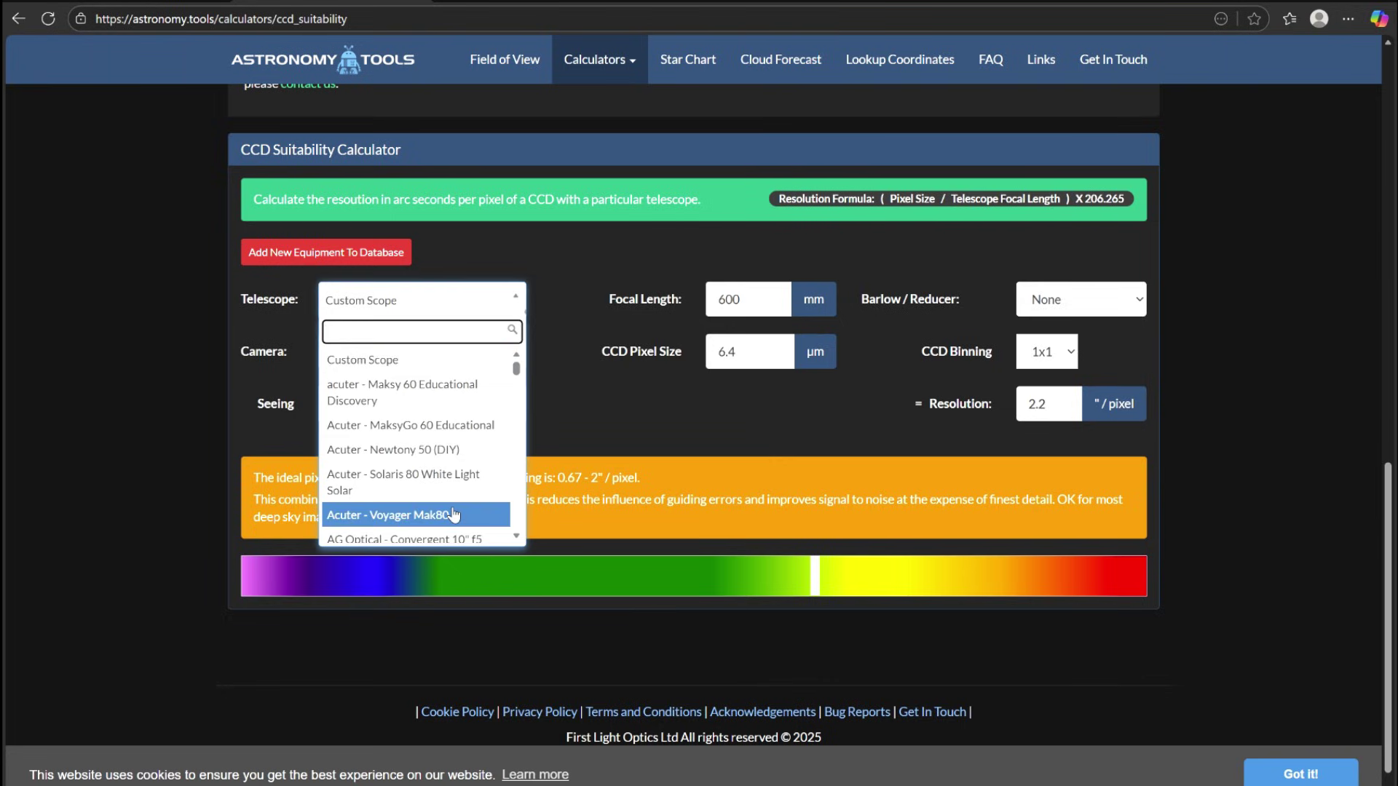
pyautogui.click(562, 329)
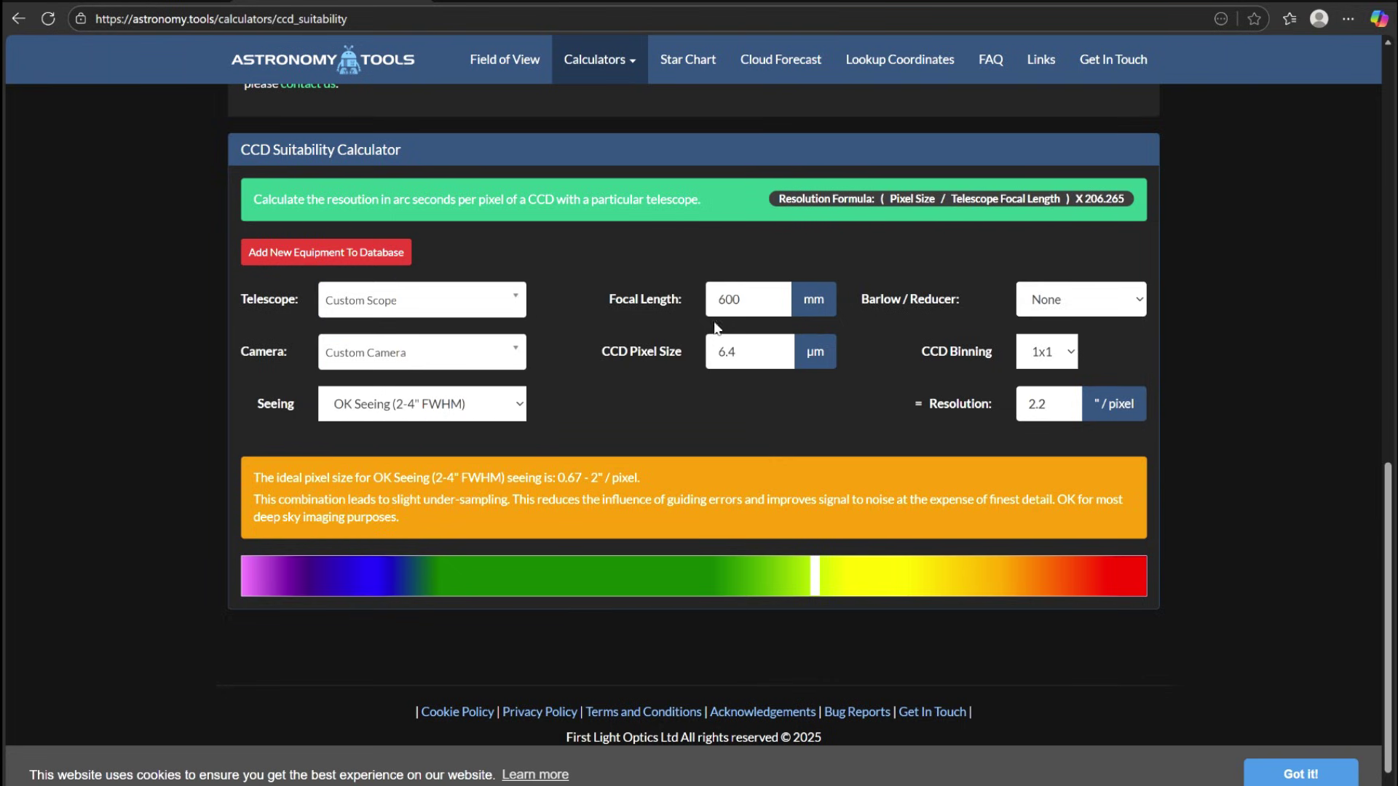
pyautogui.press('BackSpace')
pyautogui.press('BackSpace')
pyautogui.press('BackSpace')
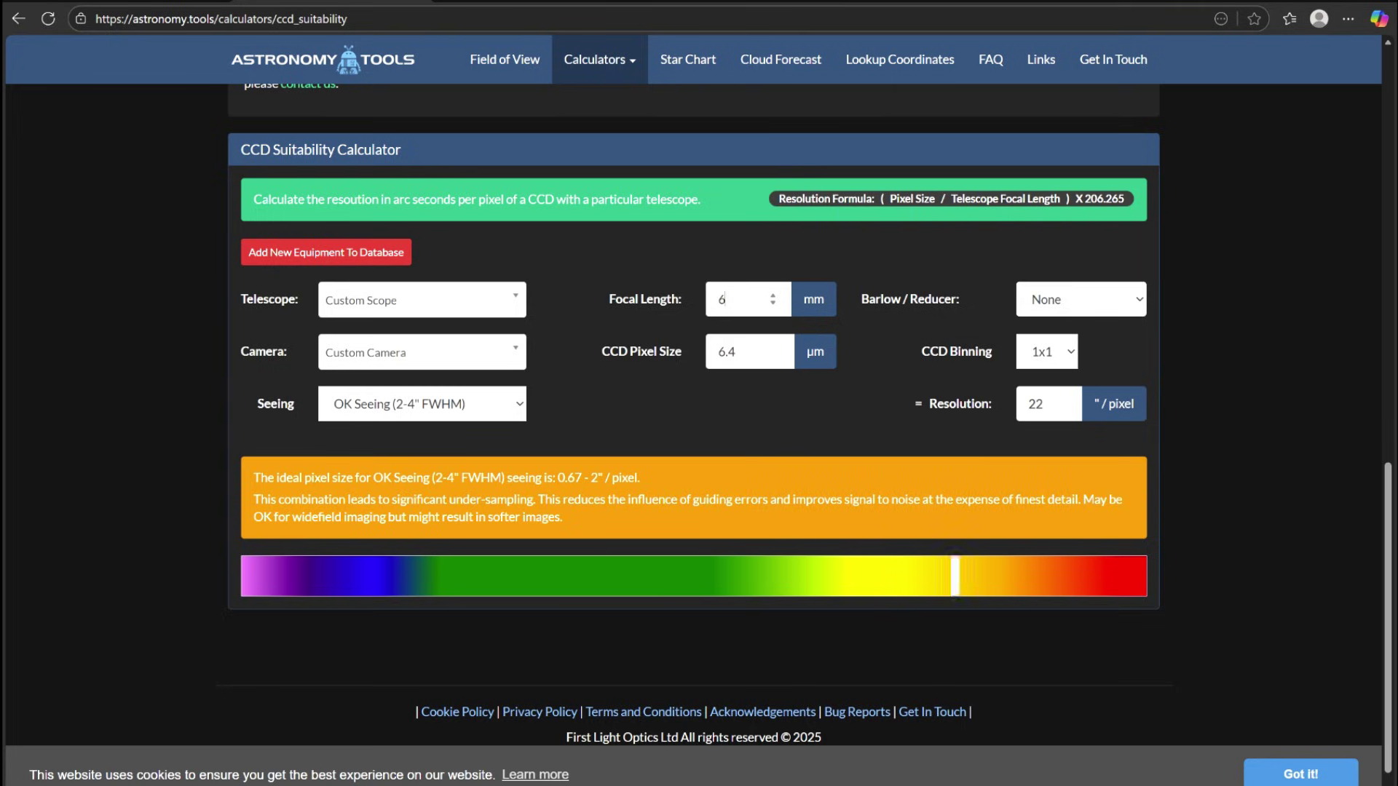
pyautogui.write('800')
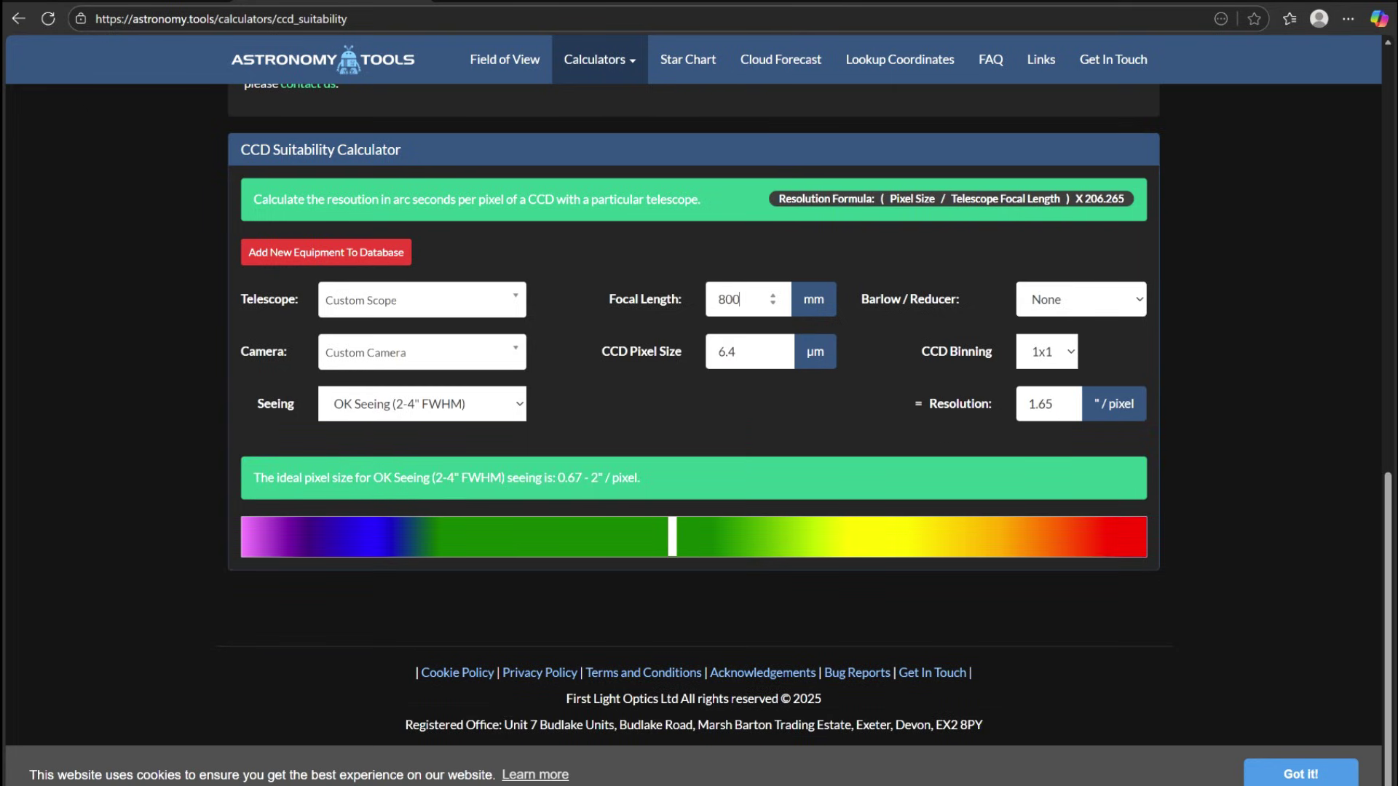
pyautogui.click(502, 352)
# - Choose the ZWO ASI2600MM/MC-Pro camera, giving 3.76 µm pixels and 0.97"/pixel
pyautogui.moveTo(517, 424); pyautogui.dragTo(517, 546)
pyautogui.scroll(-5, 431, 540)
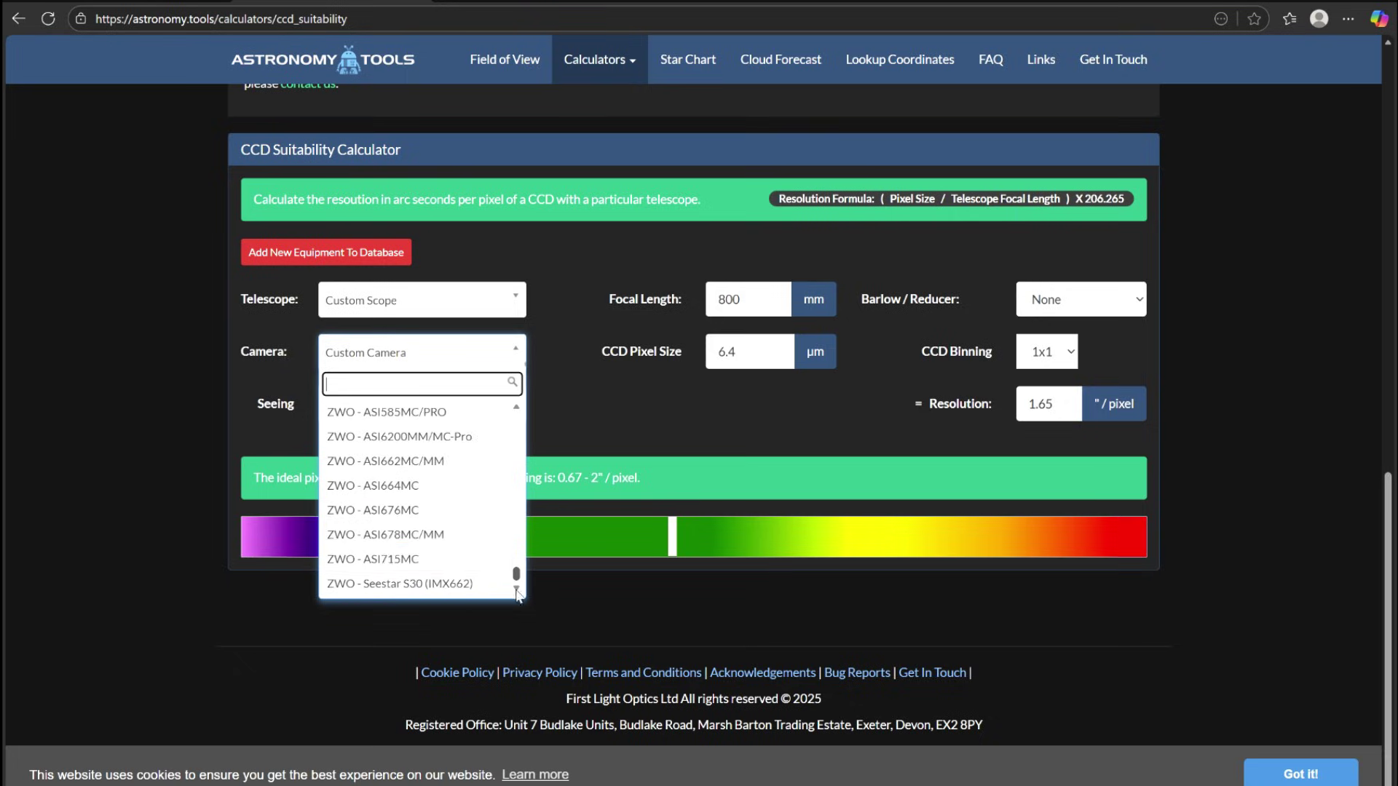
pyautogui.scroll(3, 430, 541)
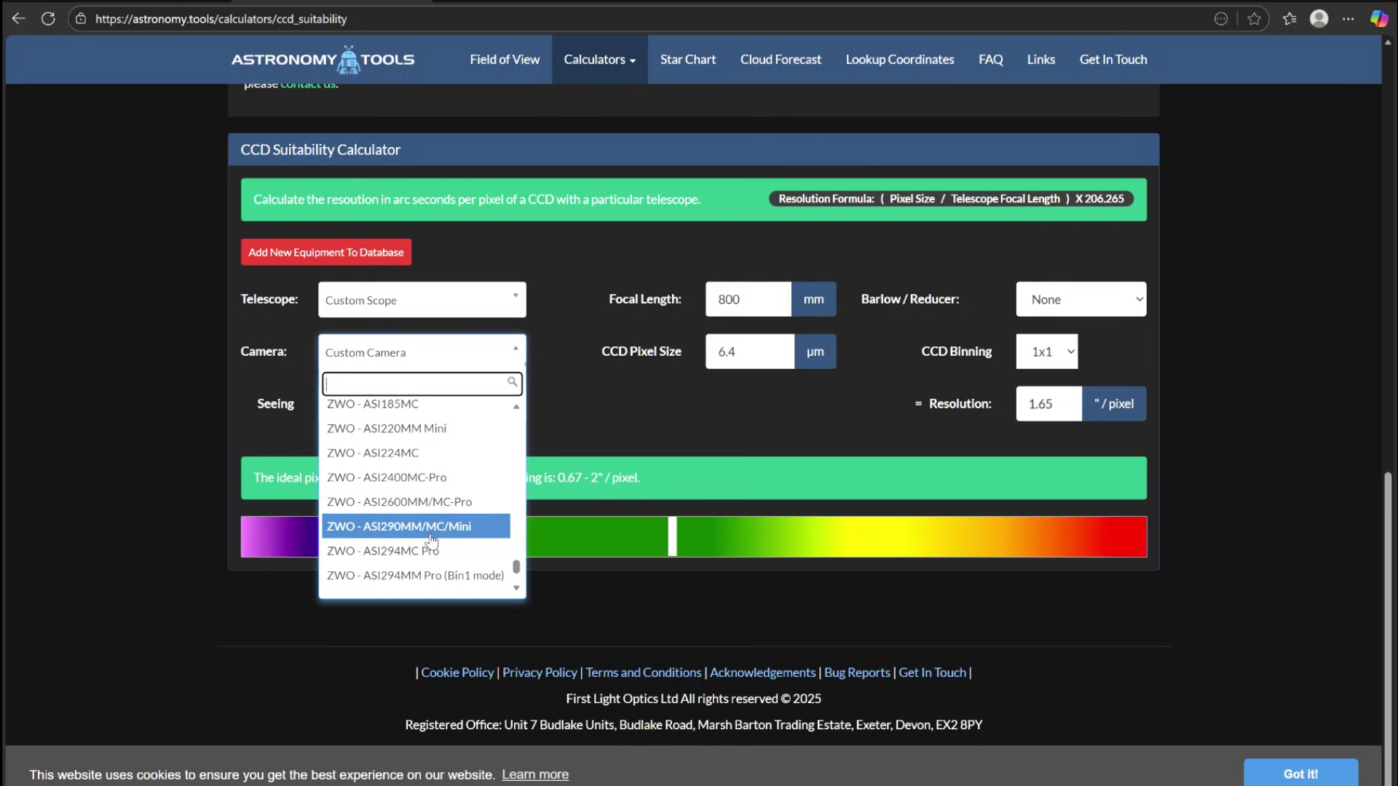
pyautogui.click(429, 523)
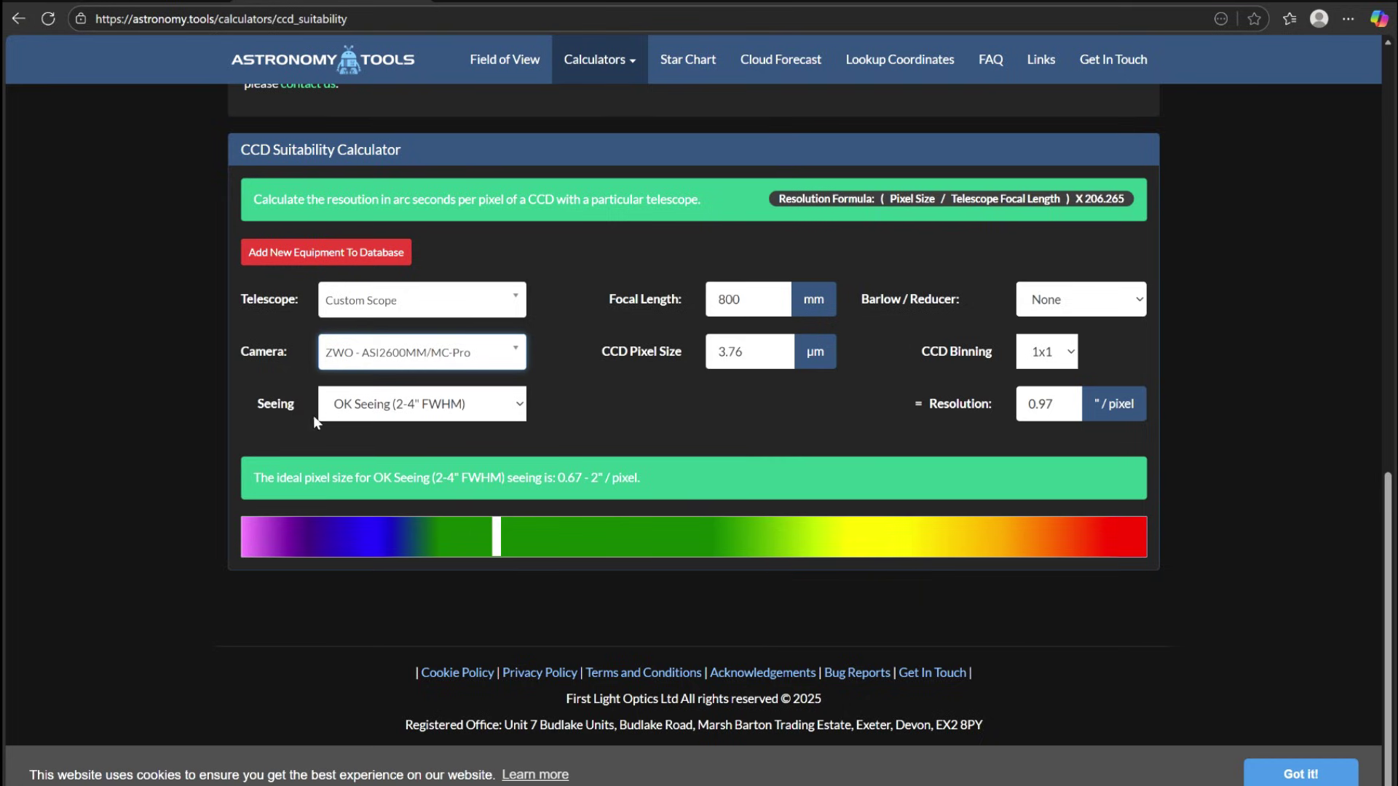
pyautogui.click(398, 412)
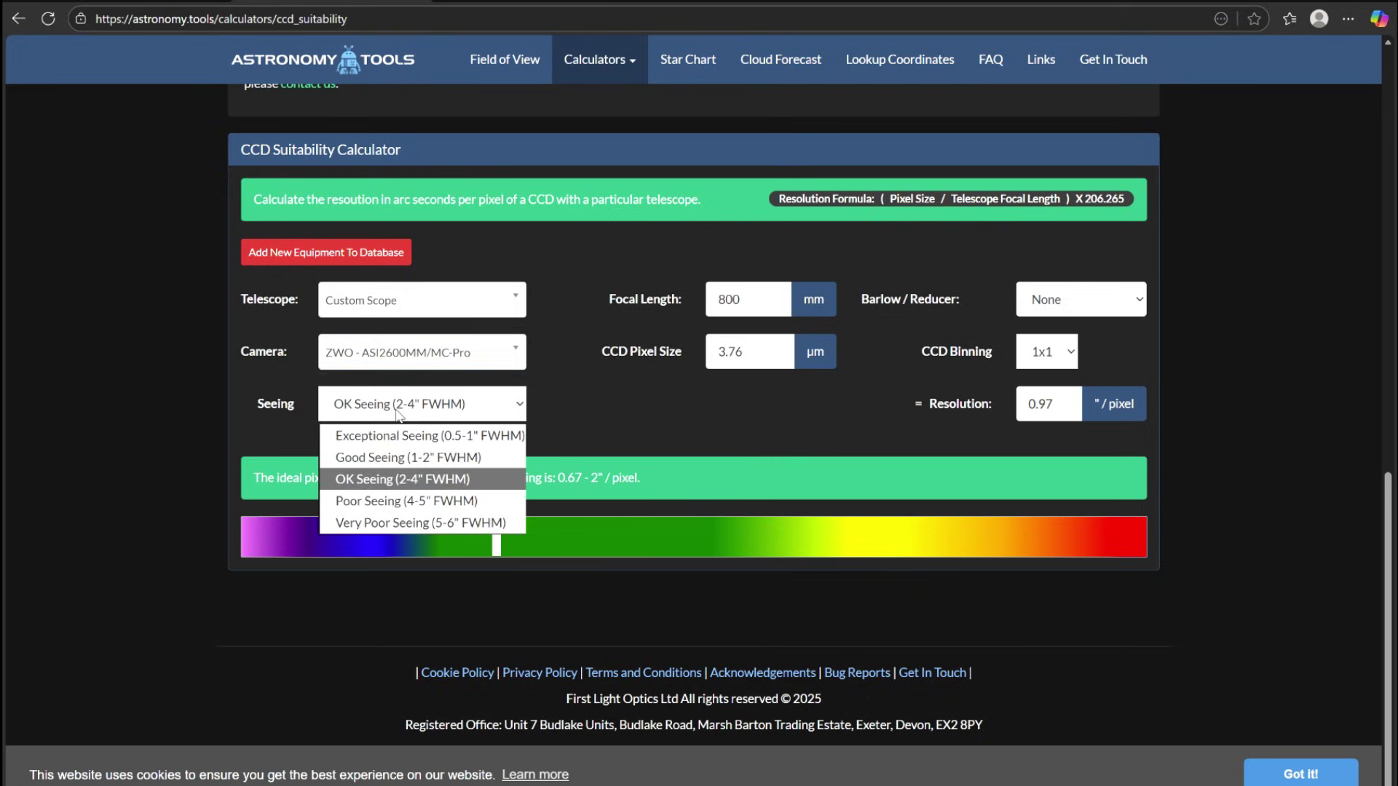
pyautogui.click(397, 457)
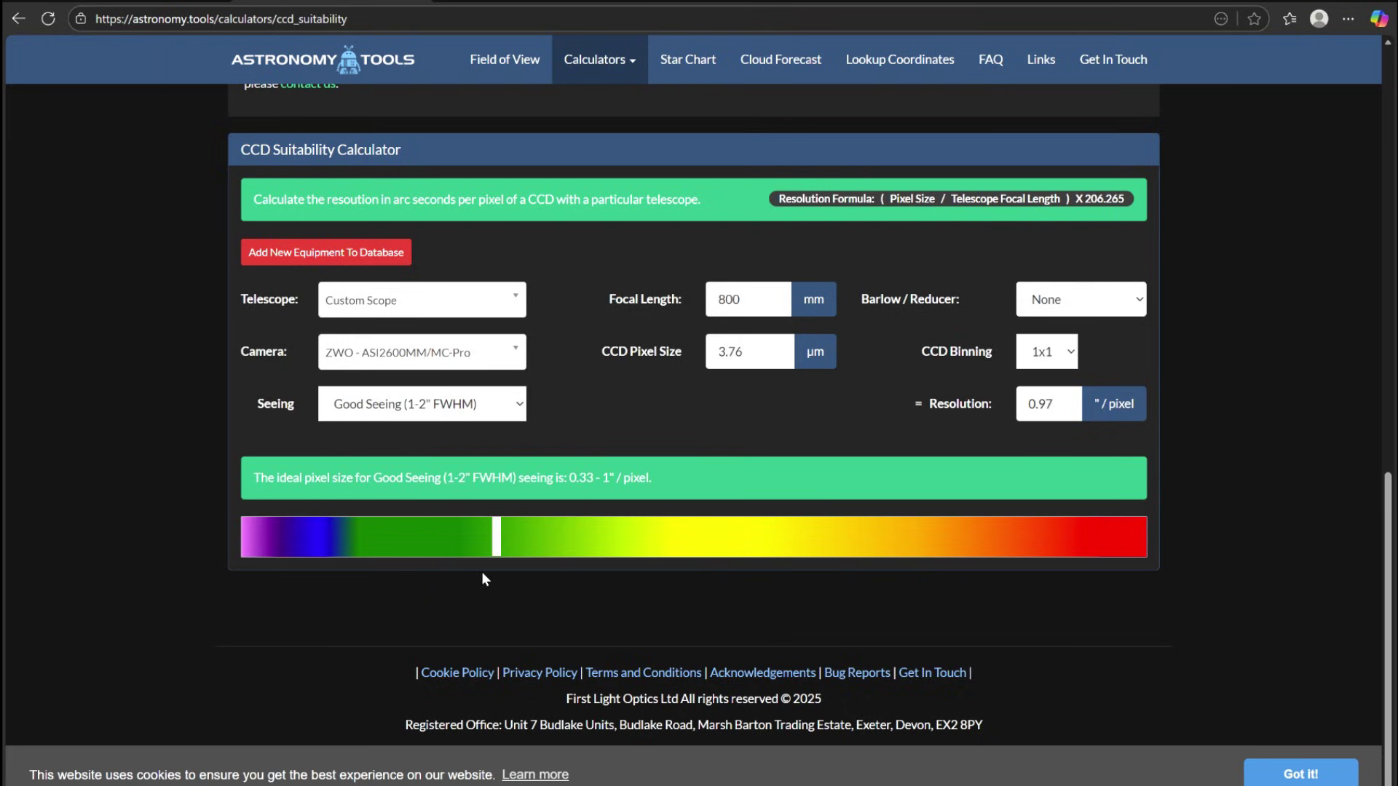
pyautogui.click(390, 413)
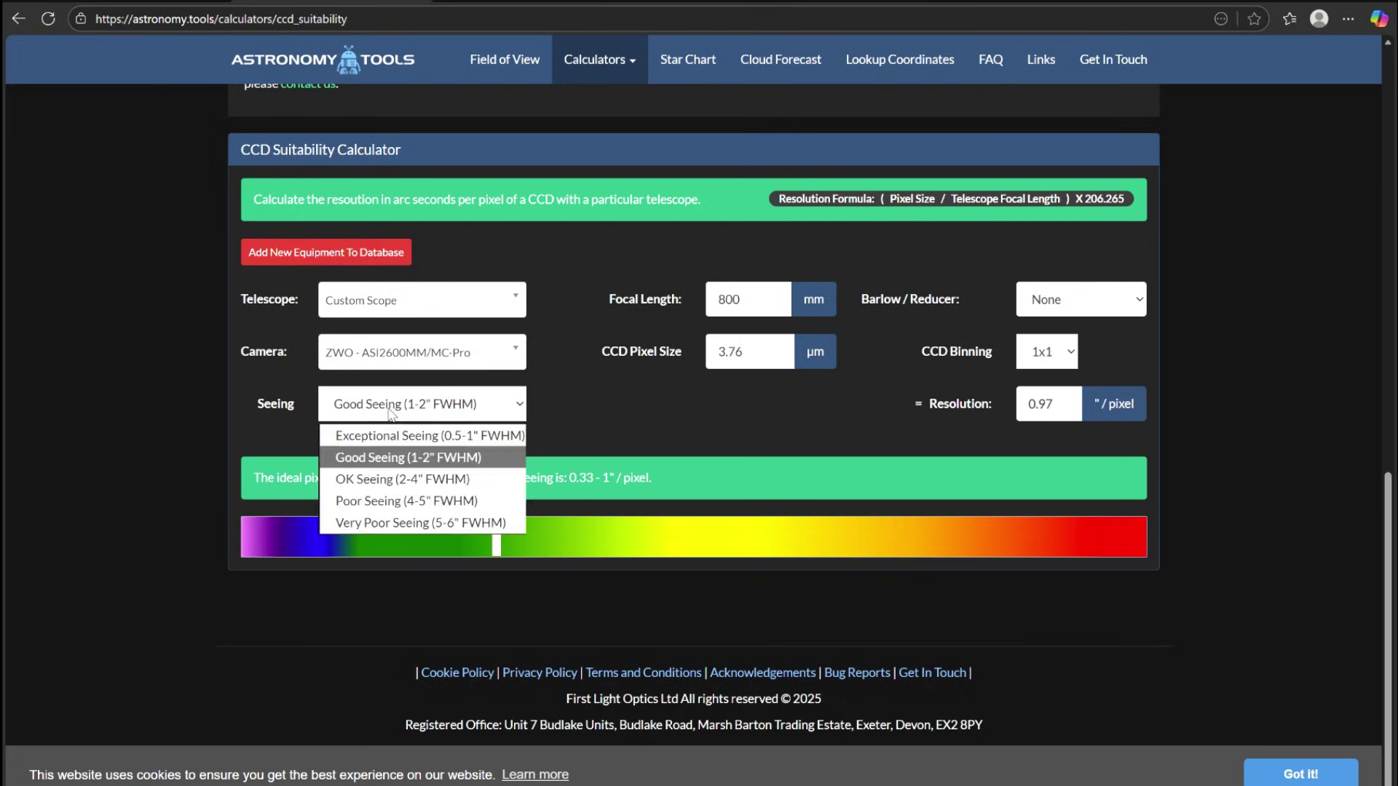
pyautogui.click(354, 501)
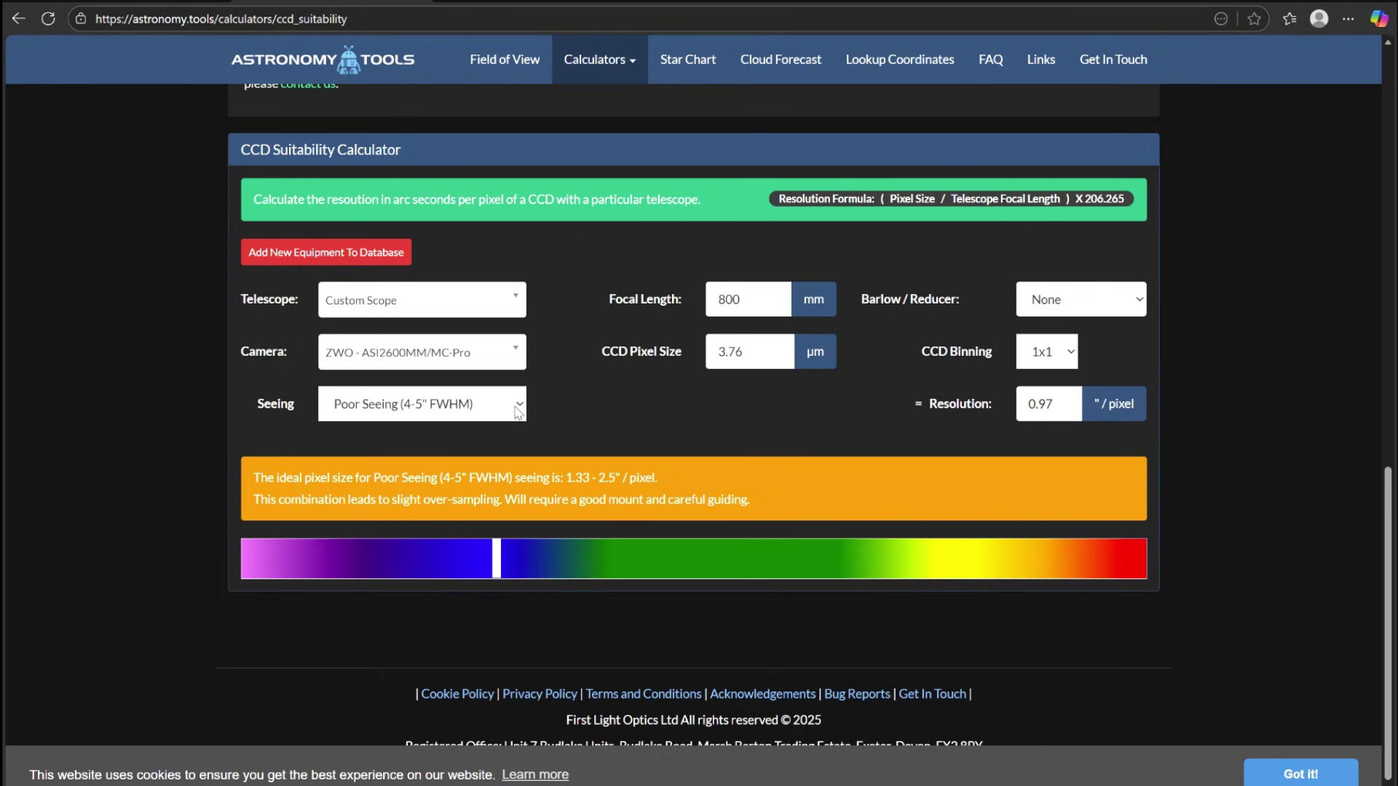
pyautogui.click(473, 404)
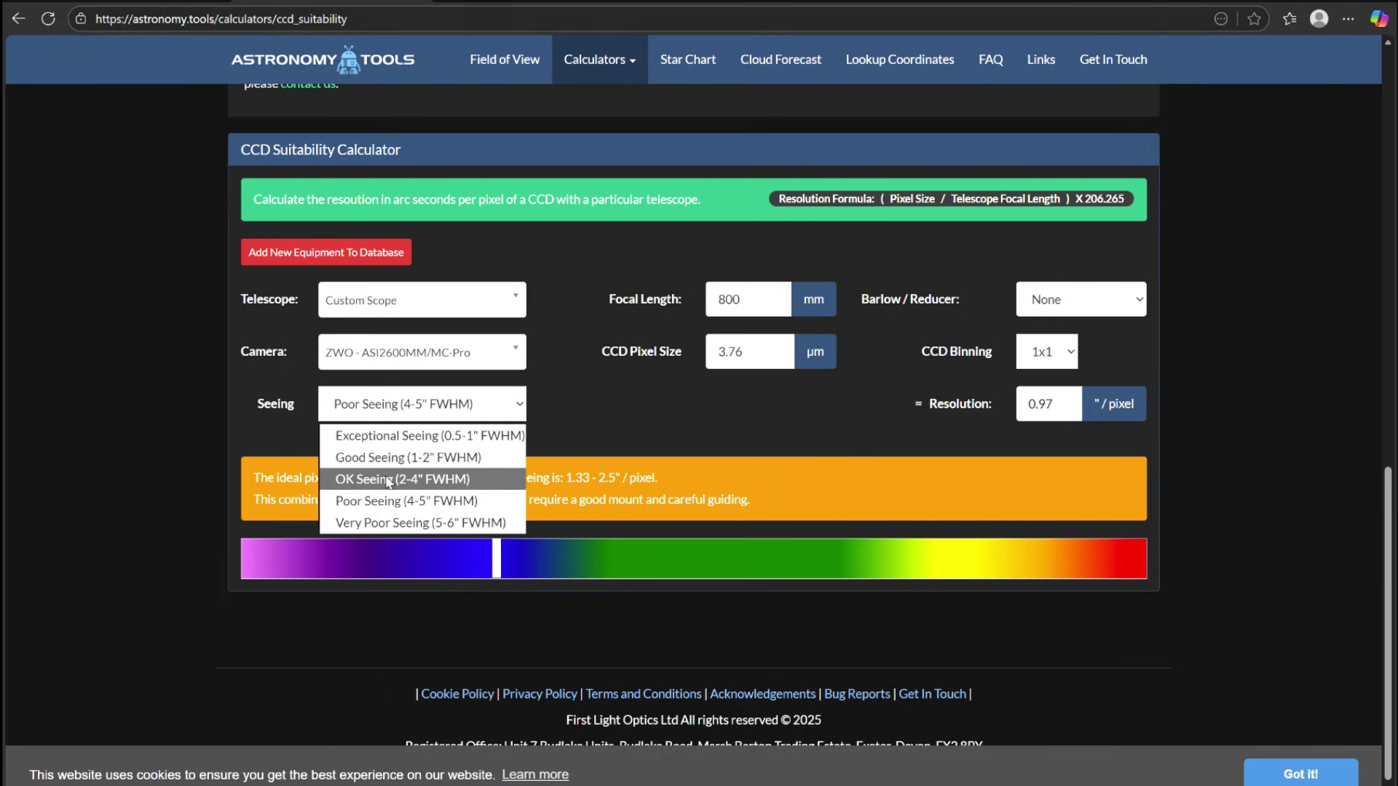
pyautogui.click(458, 478)
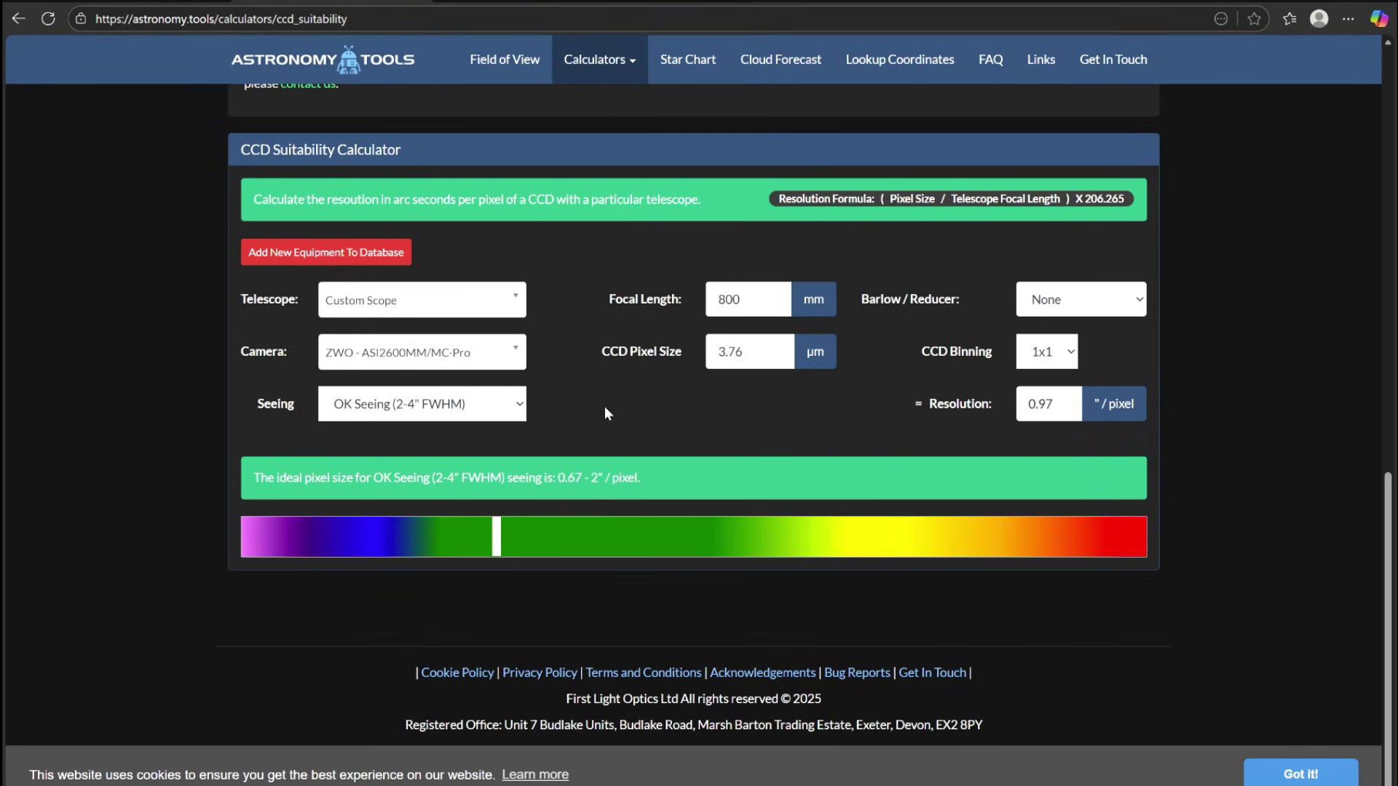
pyautogui.click(522, 363)
# - Choose the ZWO ASI585MC/PRO camera, giving 2.90 µm pixels and 0.75"/pixel
pyautogui.scroll(-3, 437, 502)
pyautogui.scroll(-1, 464, 523)
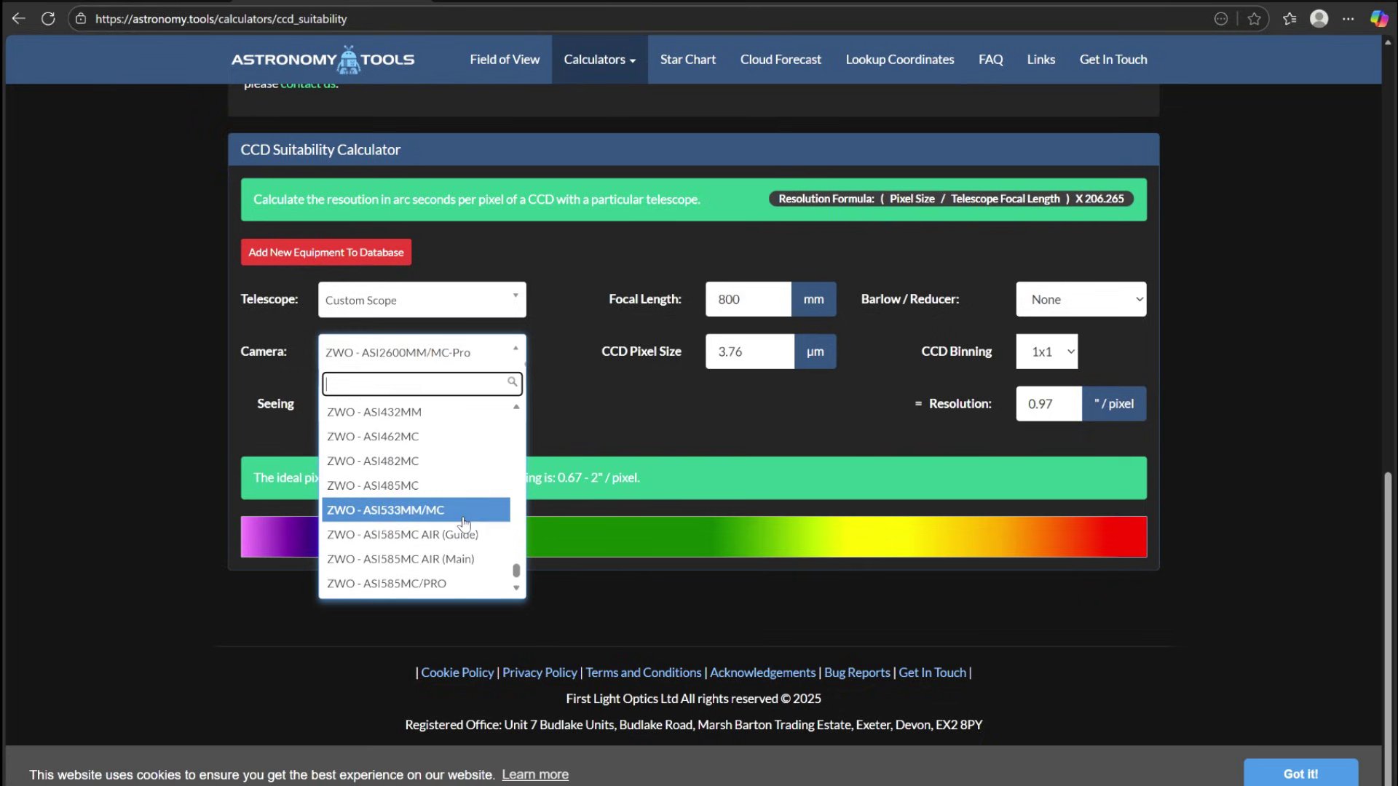
pyautogui.click(404, 583)
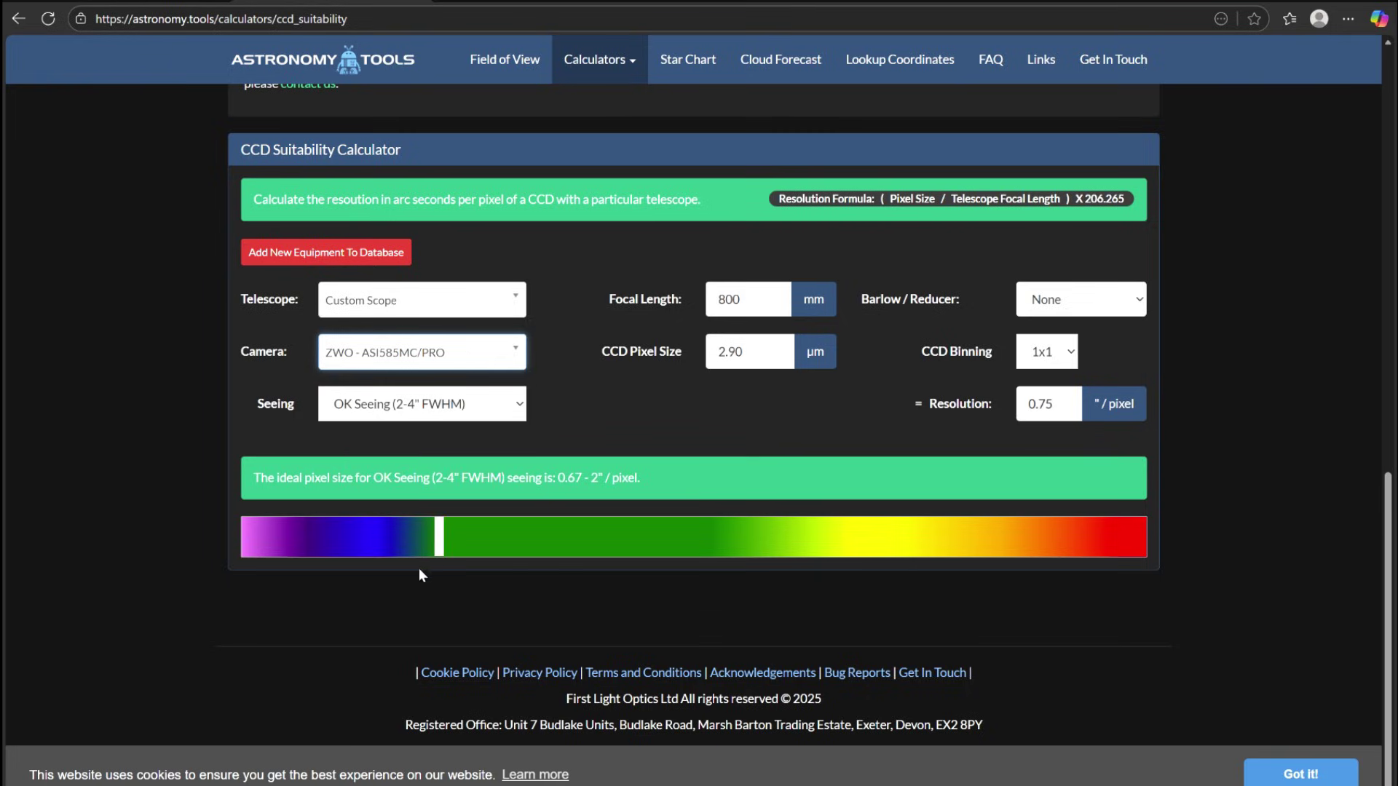